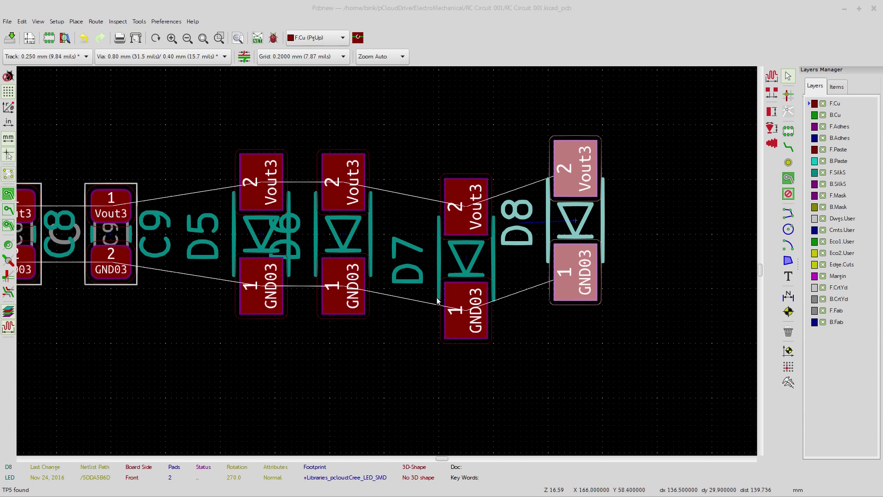
- Move D7 freehand into the gap between D6 and D8, then reselect it
left_click_drag(525, 355, 465, 325)
key("m")
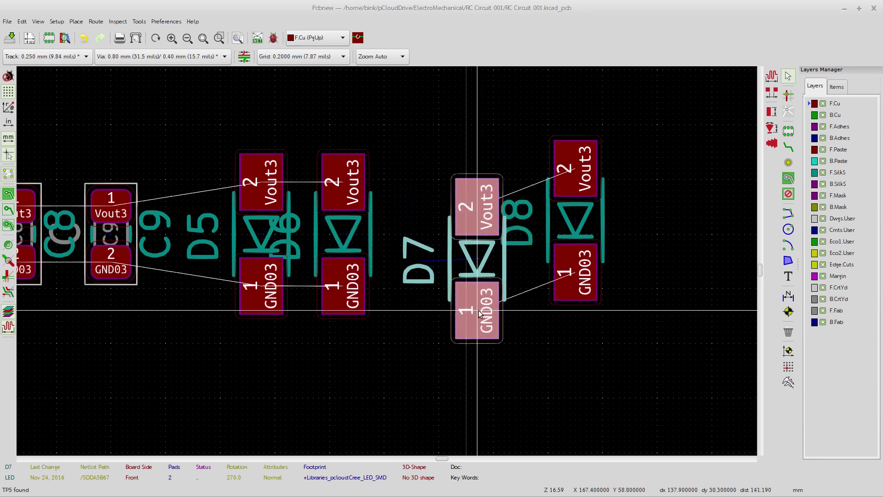
left_click(479, 310)
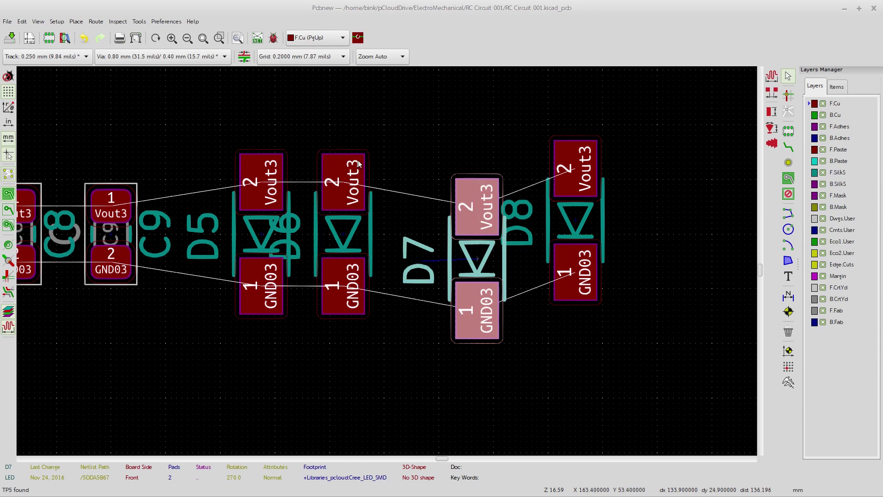
left_click_drag(522, 374, 457, 303)
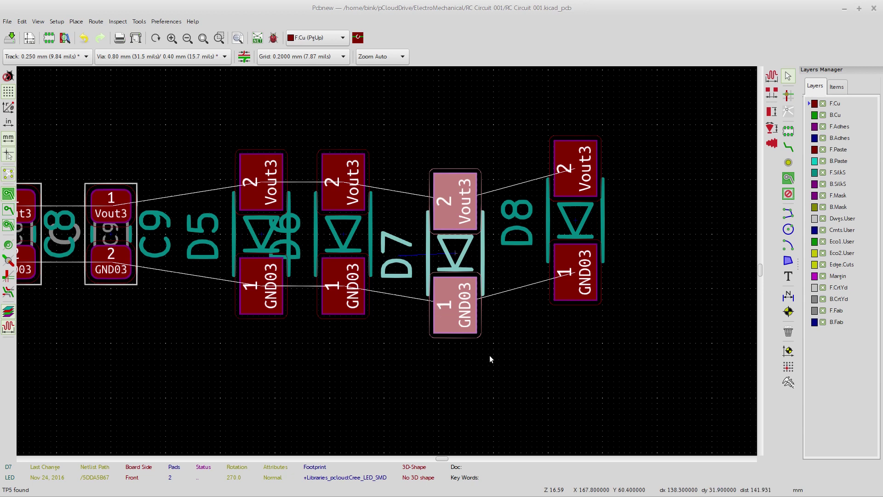
- Open Position Relative To for D7 and switch to X/Y offsets of 2.12132 mm each
right_click(458, 301)
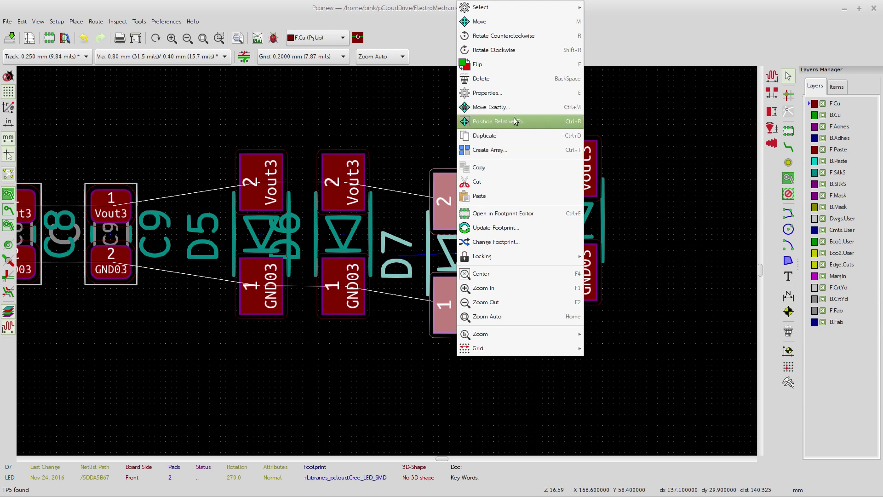
left_click(575, 122)
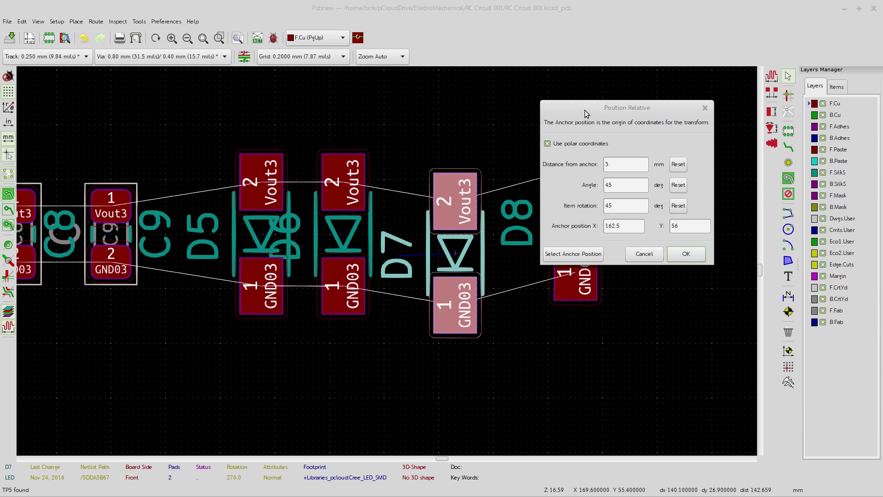
left_click_drag(585, 108, 477, 102)
left_click(441, 137)
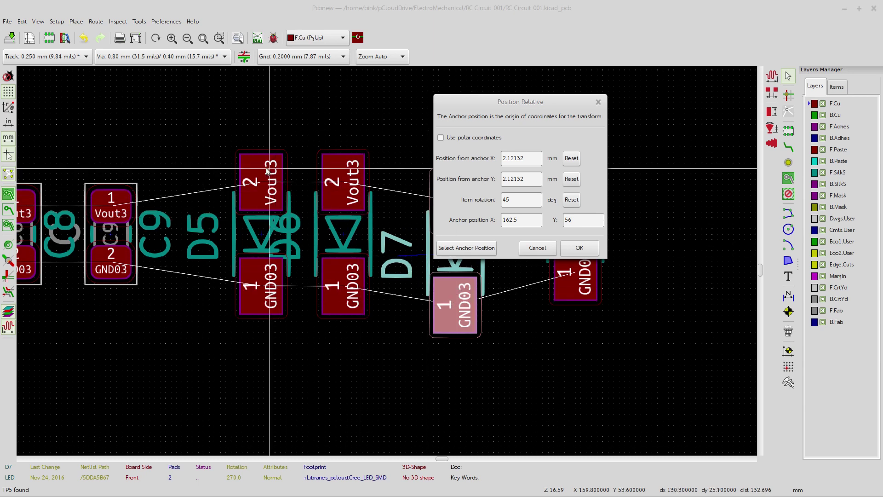
- Pick footprint D5 as D7's anchor, changing the anchor to X 159.5, Y 56
left_click(232, 123)
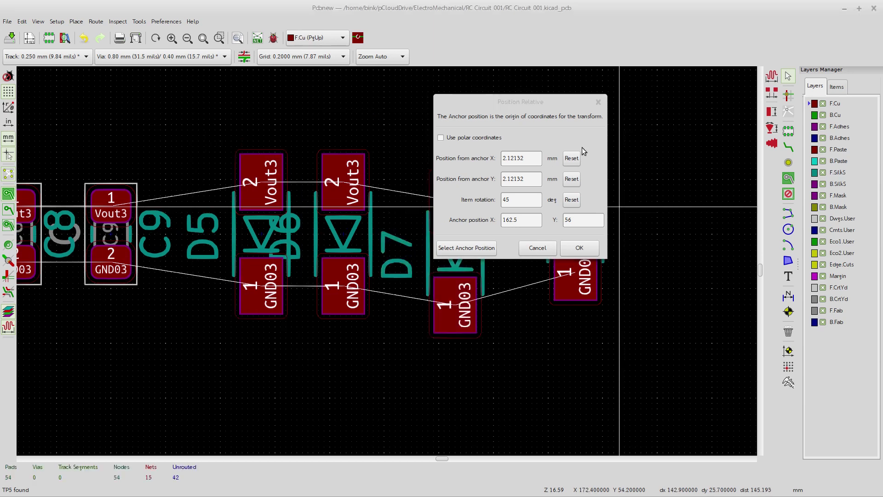
left_click(255, 204)
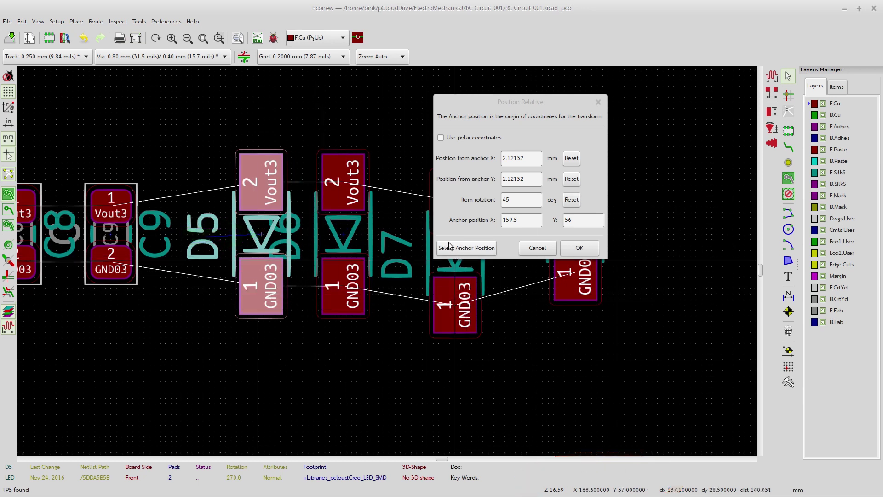
- Reset both offsets, set D7 to X 7 mm, Y 0 mm from D5, and confirm
left_click(571, 158)
left_click(571, 179)
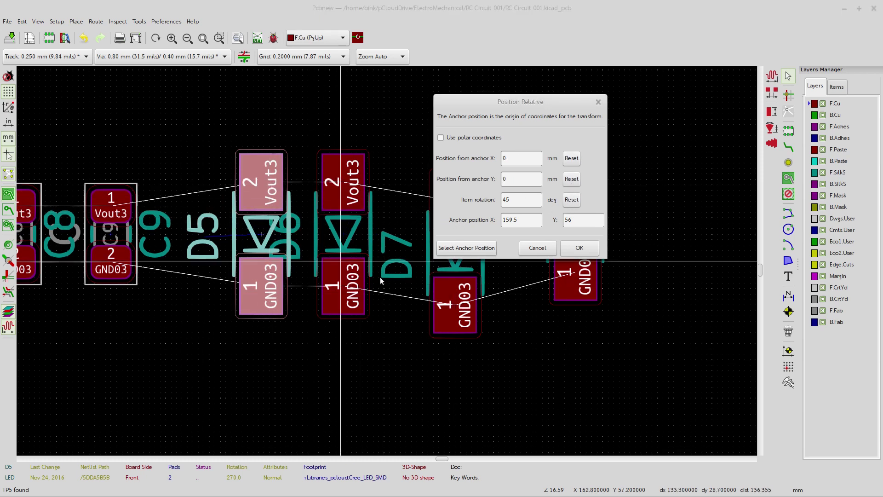
left_click_drag(522, 109, 619, 94)
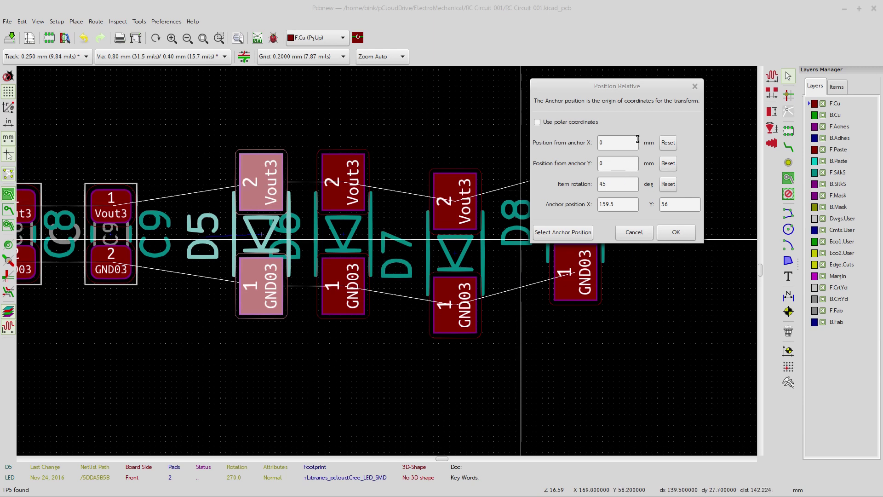
double_click(621, 145)
type("7")
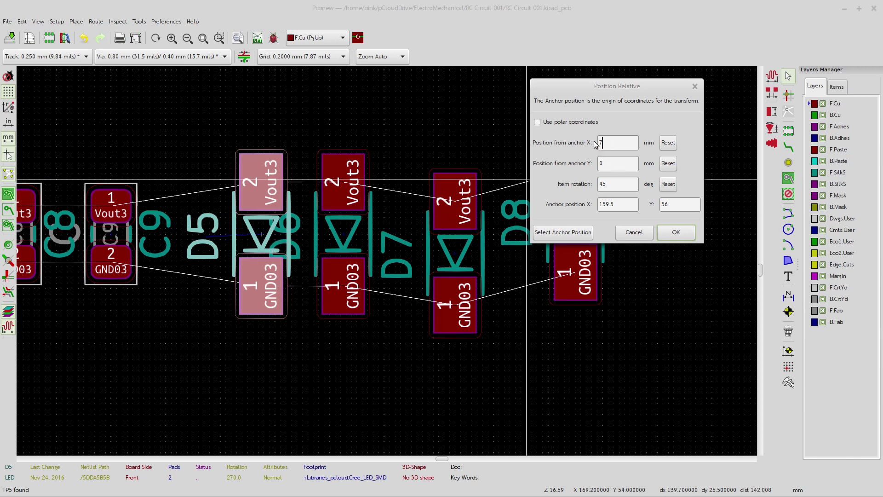
left_click(677, 236)
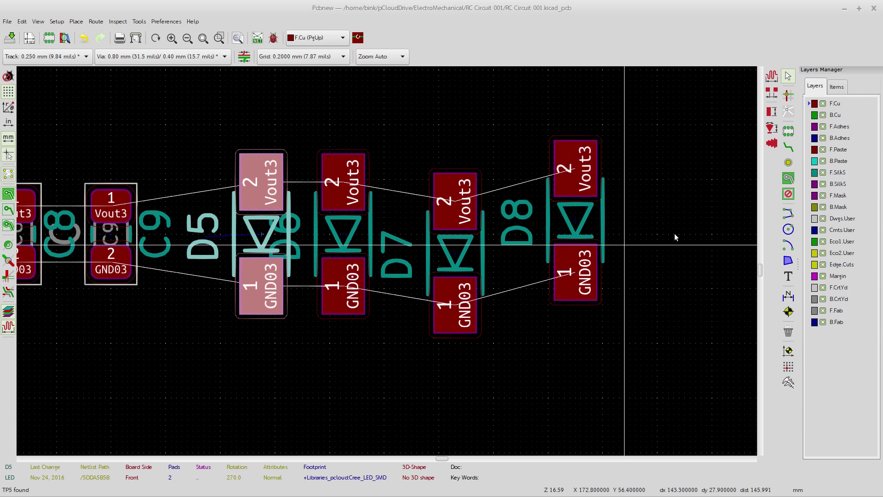
- Rotate D7 by 45°, undo the rotation, and reselect the upright D7
key("r")
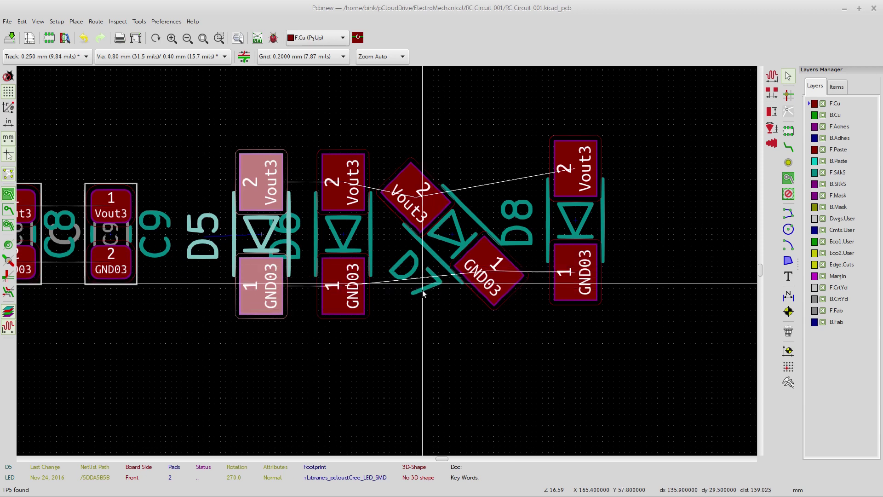
key("ctrl+z")
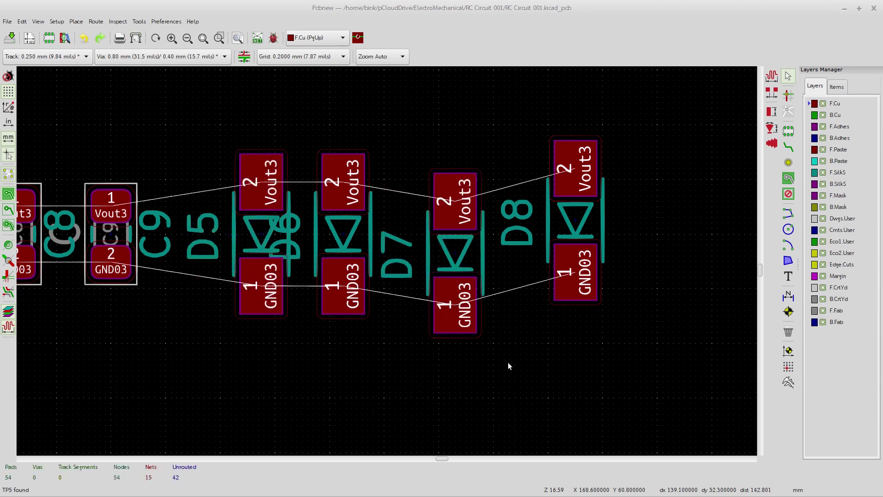
left_click(437, 288)
- Reapply D7's placement relative to D5, then undo the resulting 45° tilt
right_click(449, 300)
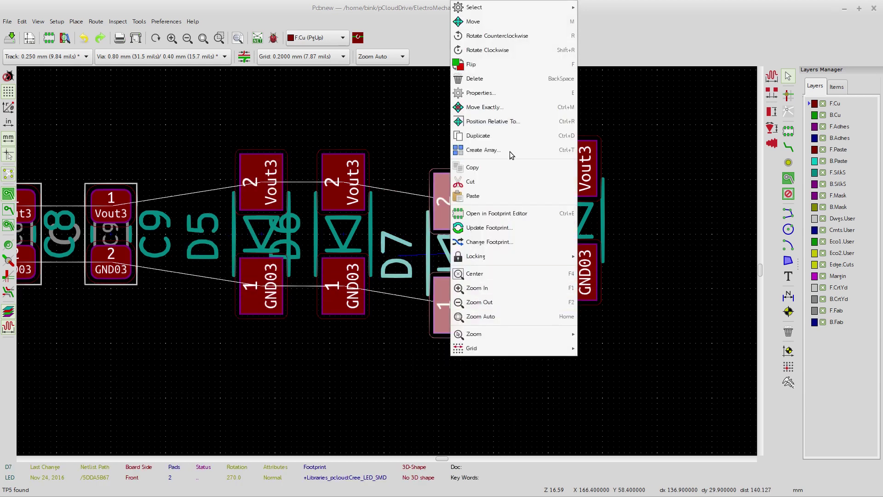
left_click(502, 122)
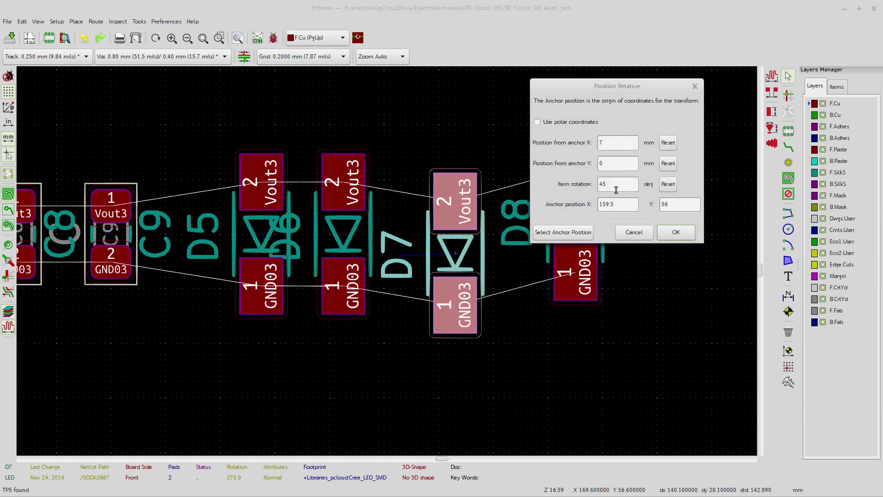
left_click_drag(601, 90, 579, 88)
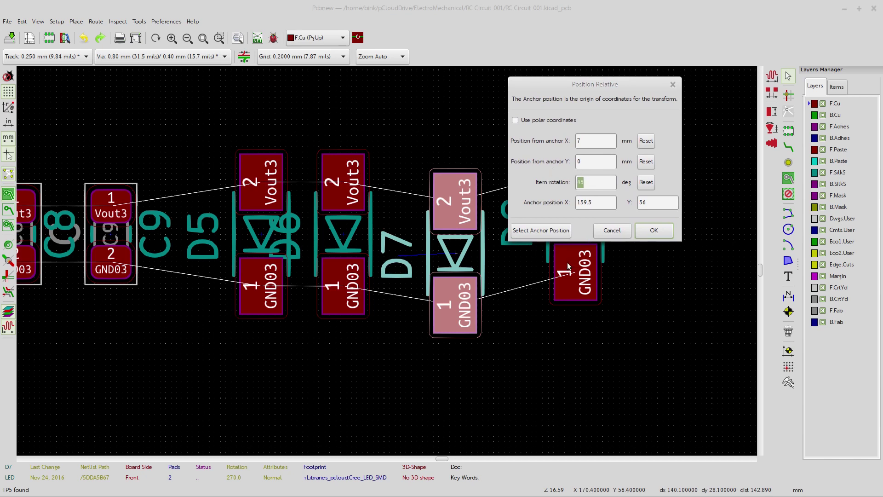
left_click(661, 231)
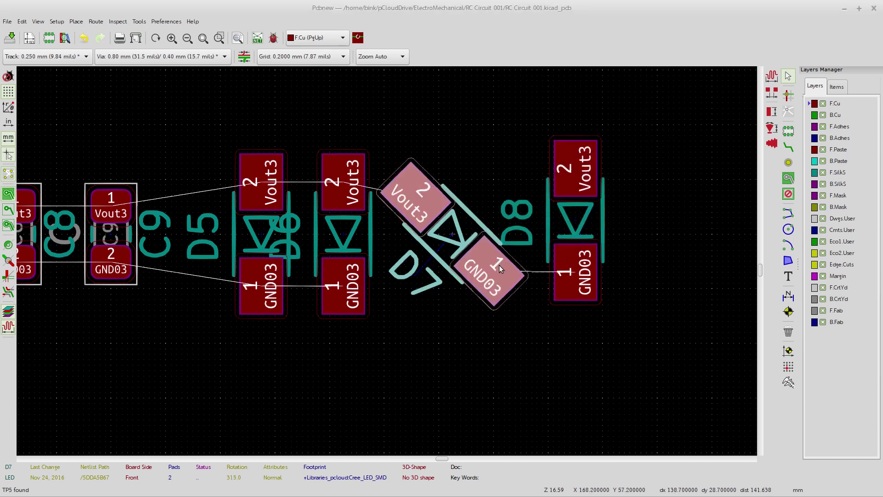
key("ctrl+z")
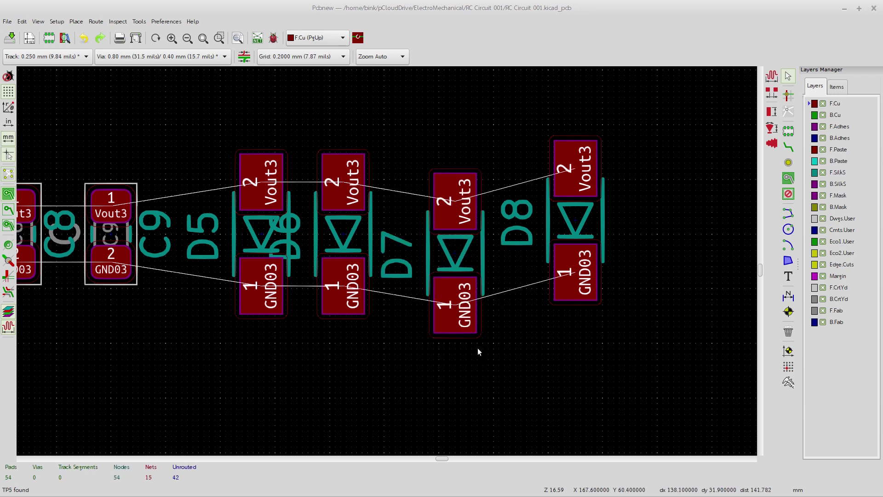
- Reopen D7's Position Relative settings and set the item rotation to 0°
left_click(444, 312)
right_click(446, 312)
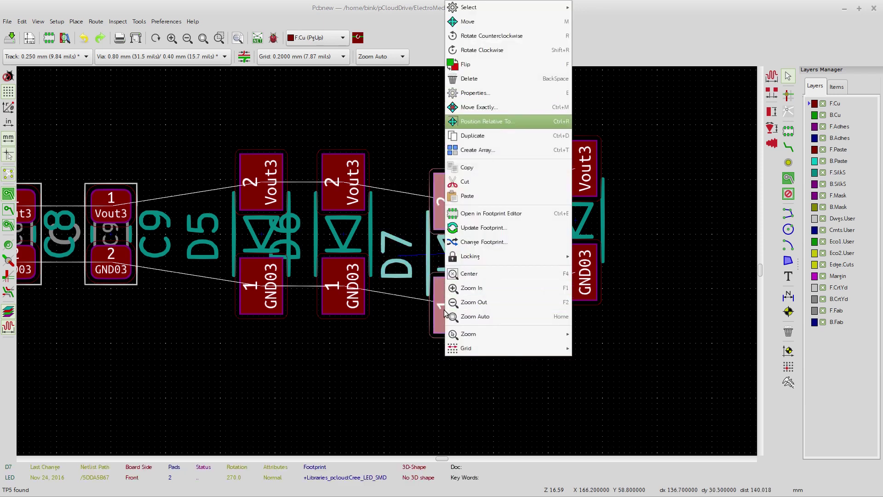
left_click(492, 122)
left_click_drag(585, 183, 553, 184)
type("0")
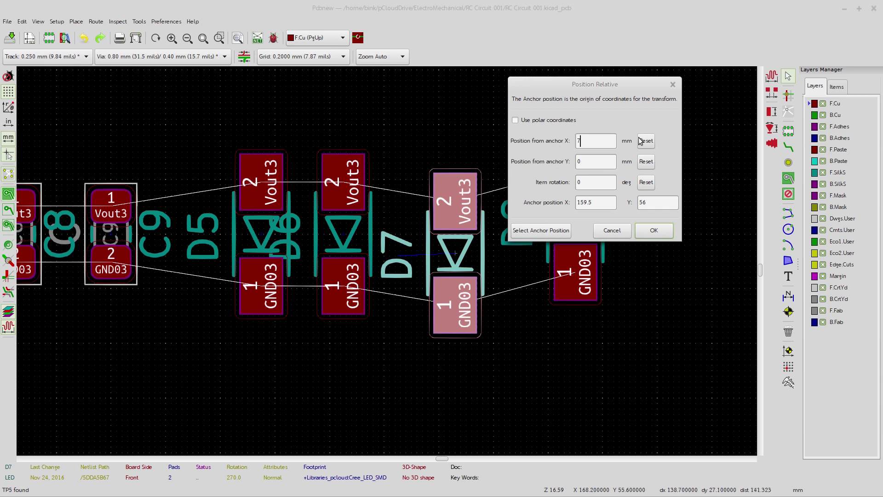
- Apply D7's placement with 0° rotation, then box-select D7 again
left_click(653, 231)
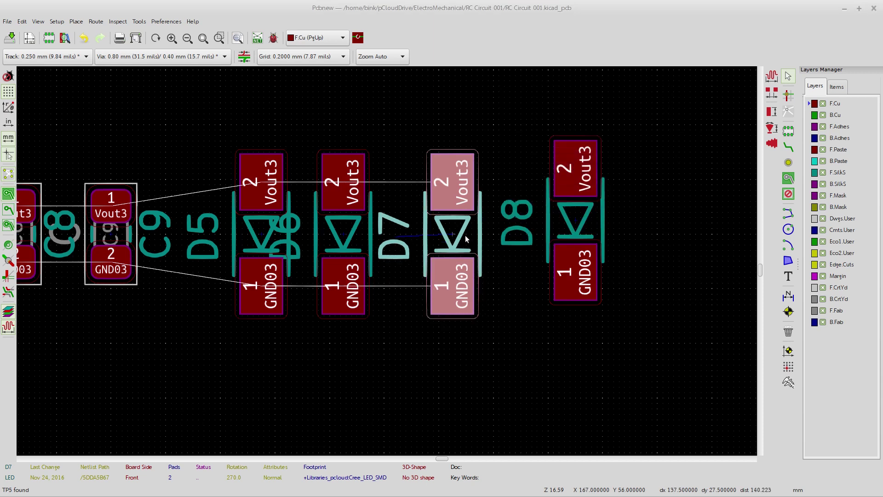
left_click(506, 328)
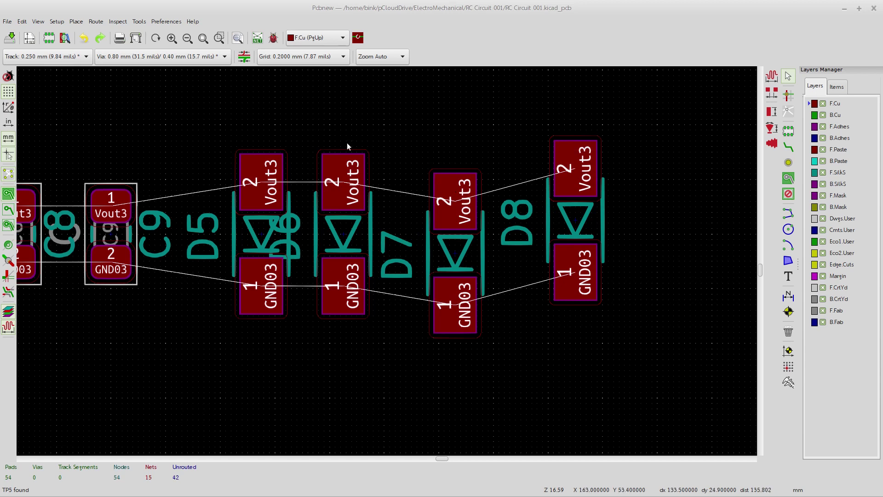
left_click(448, 273)
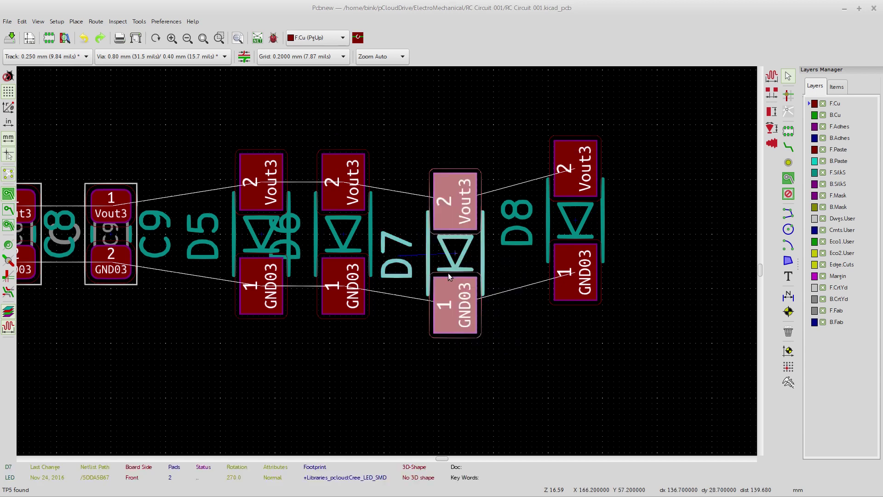
right_click(452, 304)
left_click(446, 376)
left_click(528, 369)
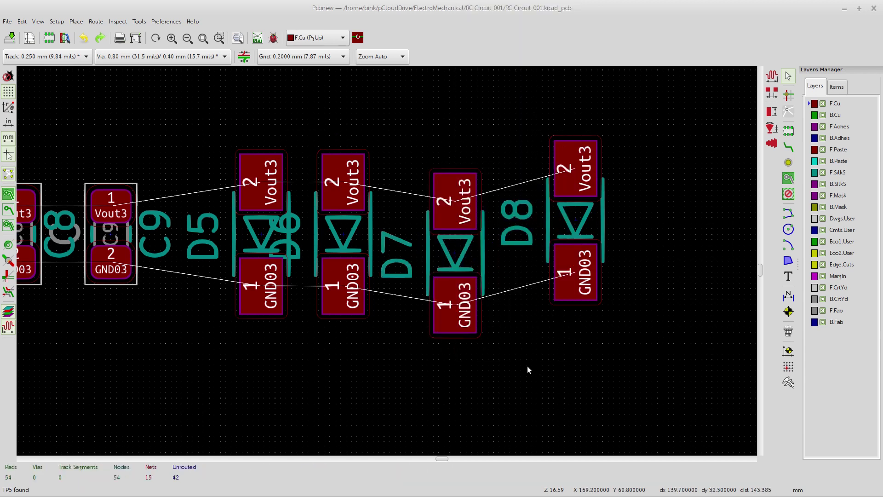
left_click_drag(519, 373, 457, 308)
- Clear the selection and get D7 selected on its own
left_click(465, 382)
left_click_drag(384, 352, 450, 364)
left_click_drag(437, 178, 456, 189)
left_click_drag(414, 129, 513, 375)
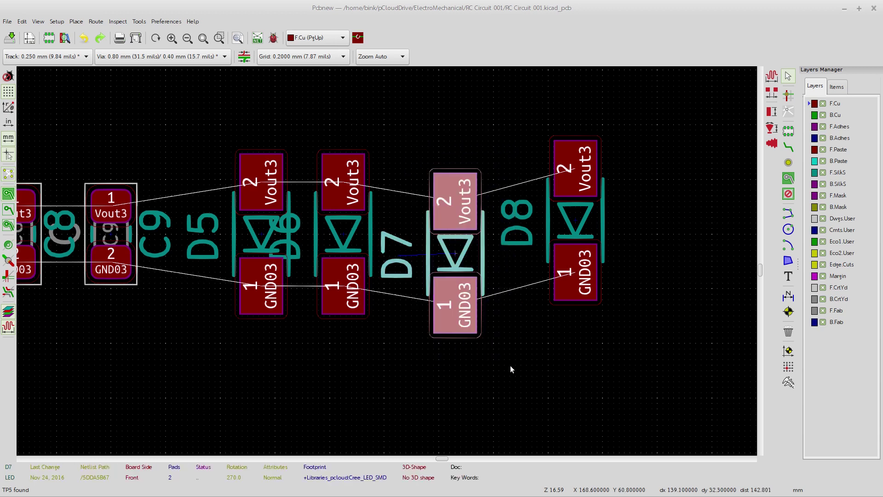
left_click(510, 365)
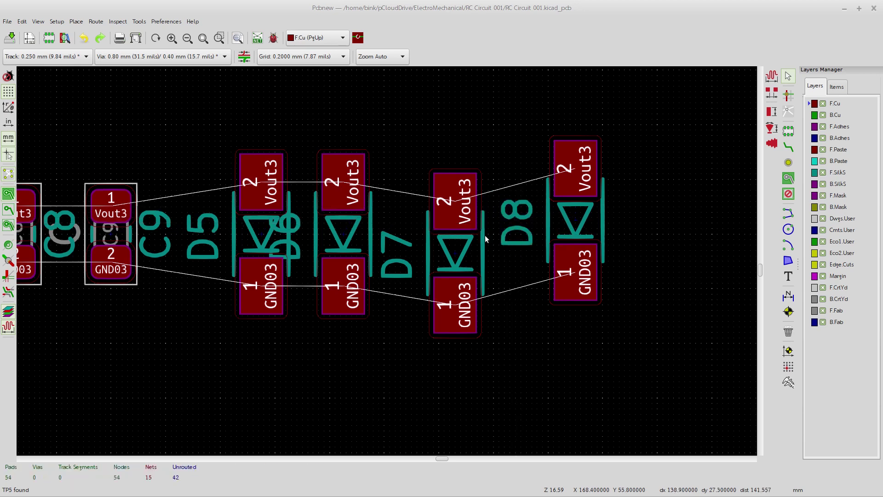
left_click_drag(518, 361, 476, 312)
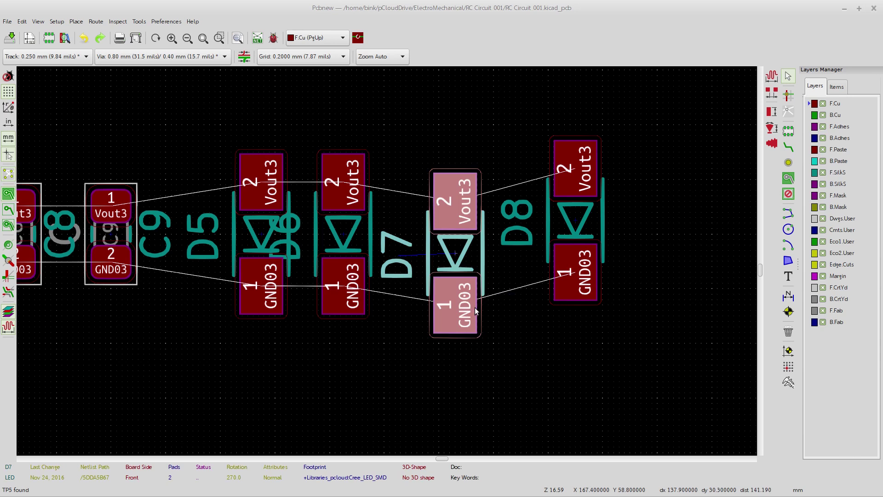
left_click(529, 387)
left_click(475, 322)
- Anchor D7 on D6 with a 3 mm X offset, bringing it level in the row
right_click(474, 314)
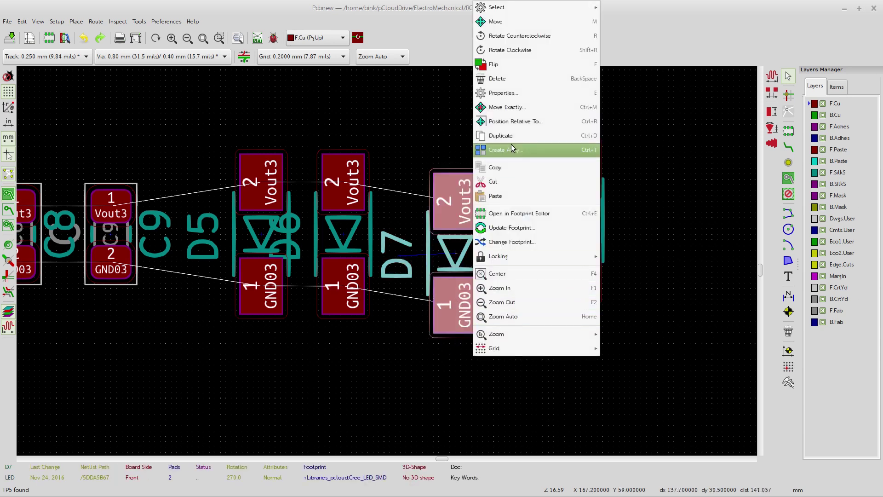
left_click(523, 121)
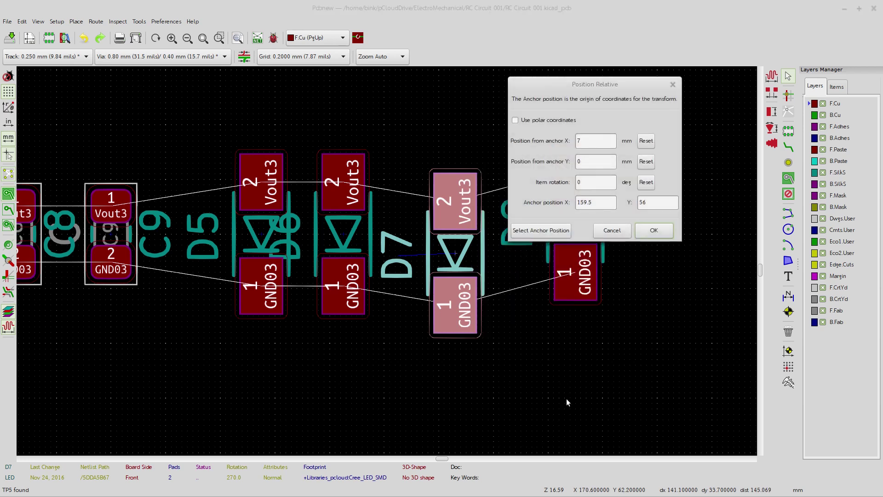
left_click(541, 230)
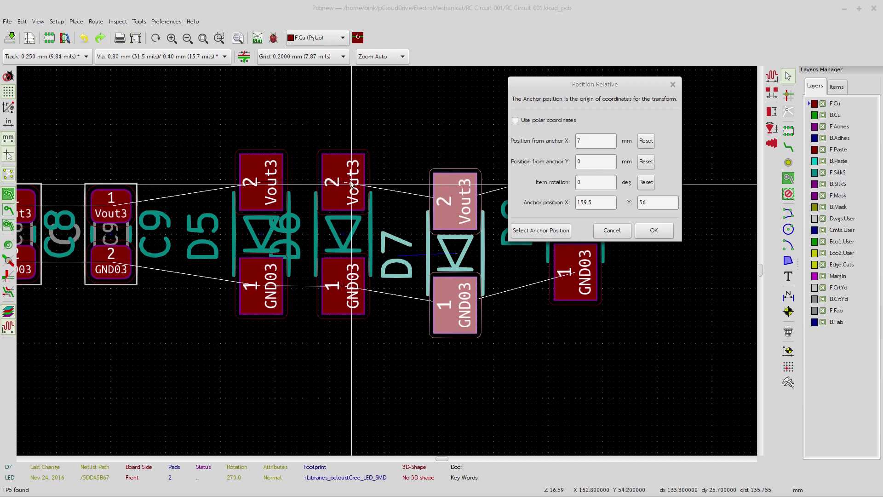
left_click(334, 300)
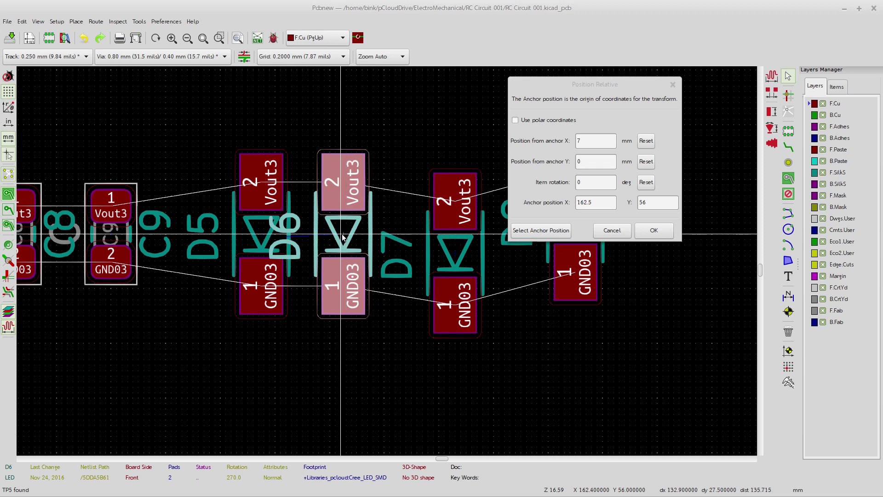
left_click(599, 141)
type("3")
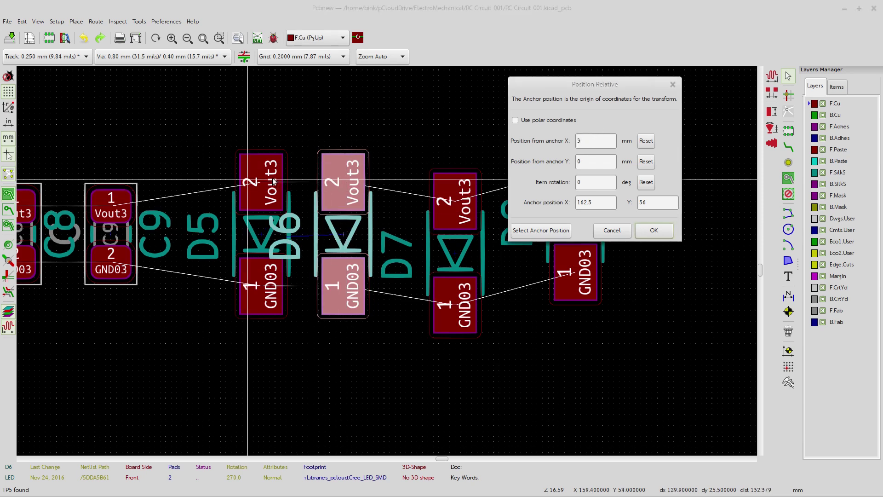
left_click(644, 230)
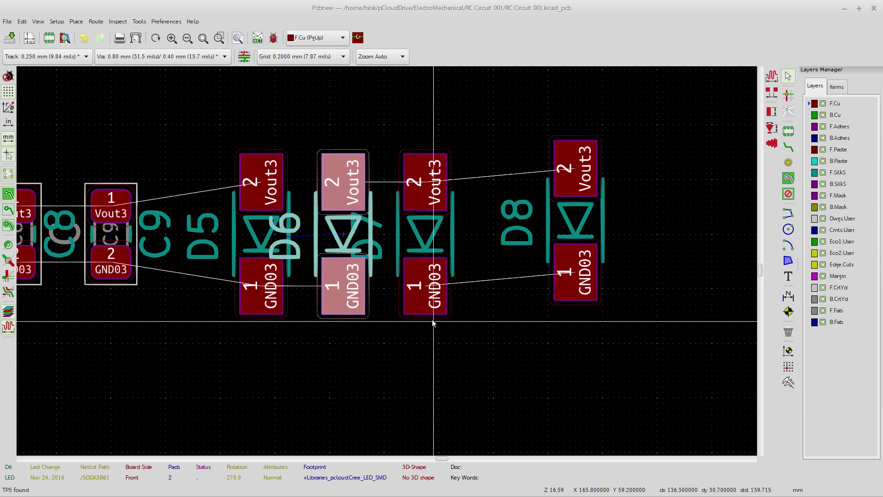
- Position D8 relative to D7 as anchor so it sits level beside D7
left_click_drag(628, 333, 579, 271)
right_click(579, 268)
left_click(644, 120)
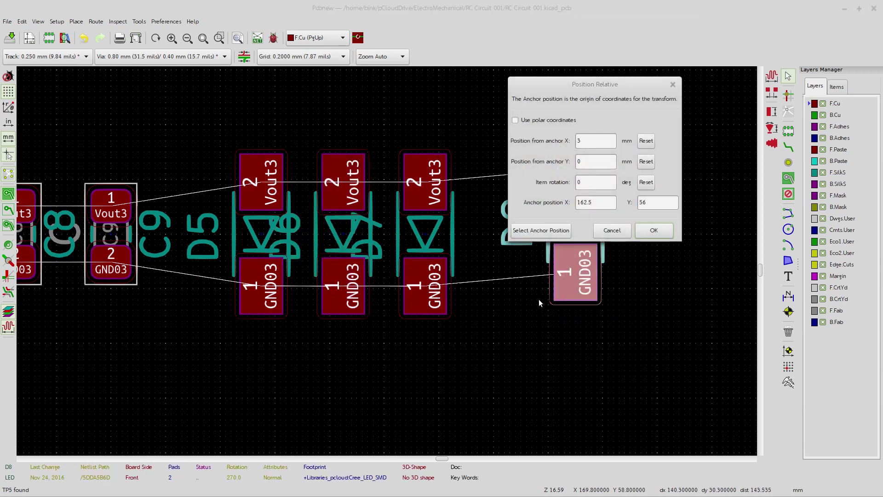
left_click(514, 234)
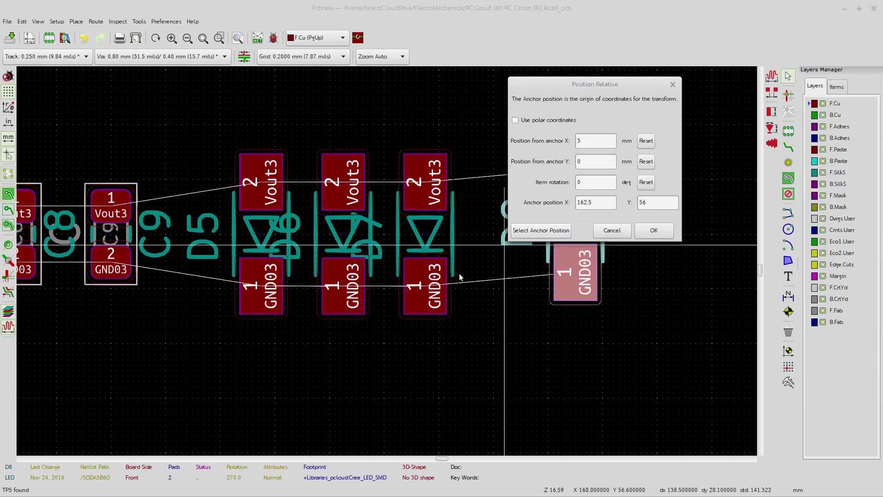
left_click(423, 291)
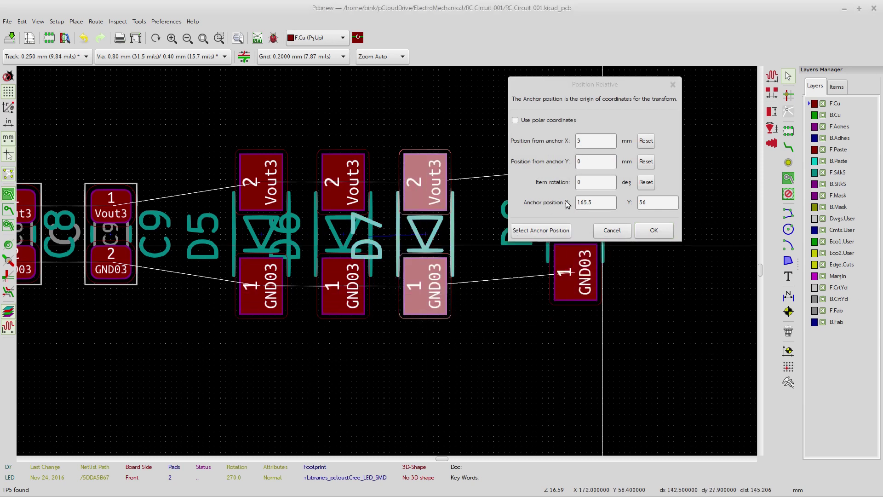
left_click(657, 232)
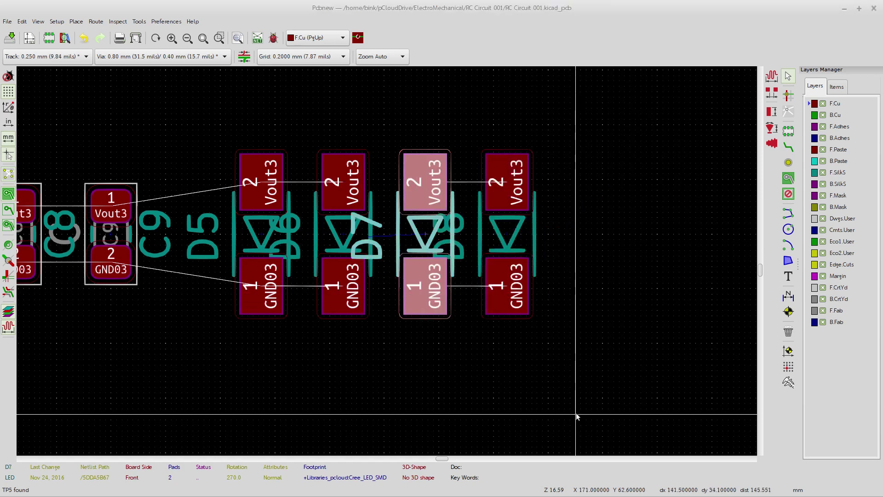
left_click(579, 377)
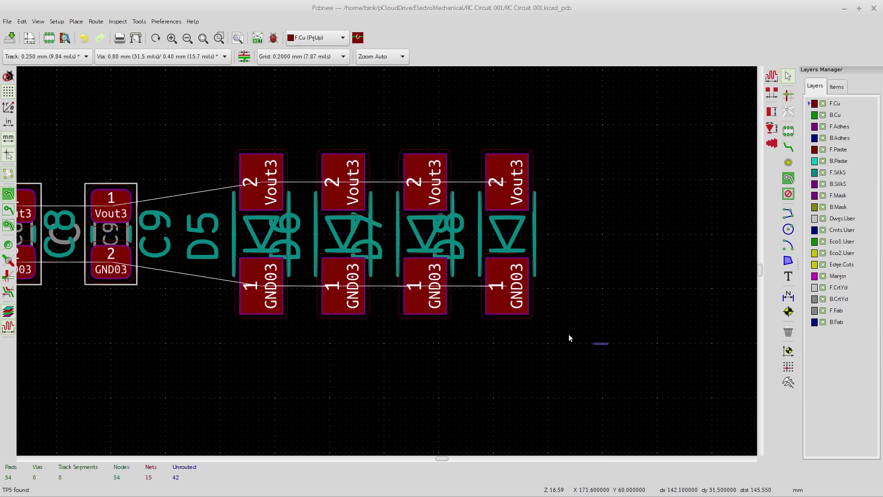
- Drag D8 down and right, out of the LED row
left_click(507, 259)
left_click_drag(506, 258, 571, 327)
left_click(660, 369)
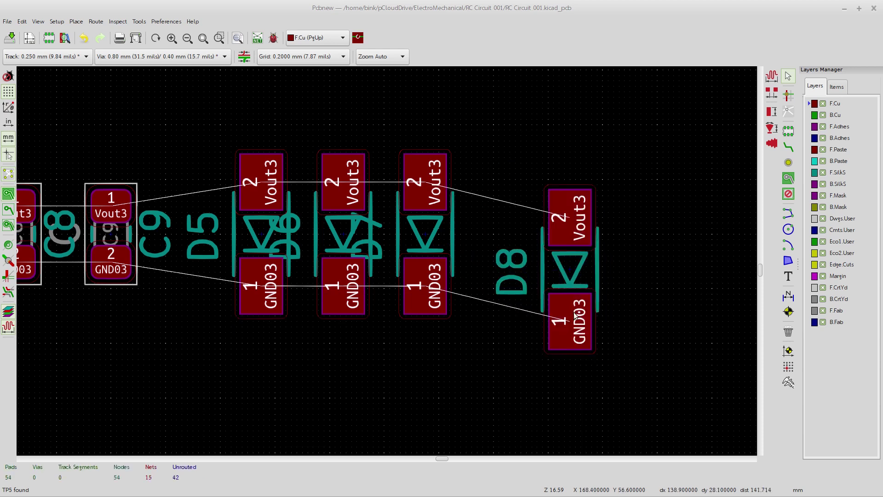
- Open Position Relative To for D8, showing X 5 mm from anchor 165.5, 56
left_click(553, 304)
right_click(570, 319)
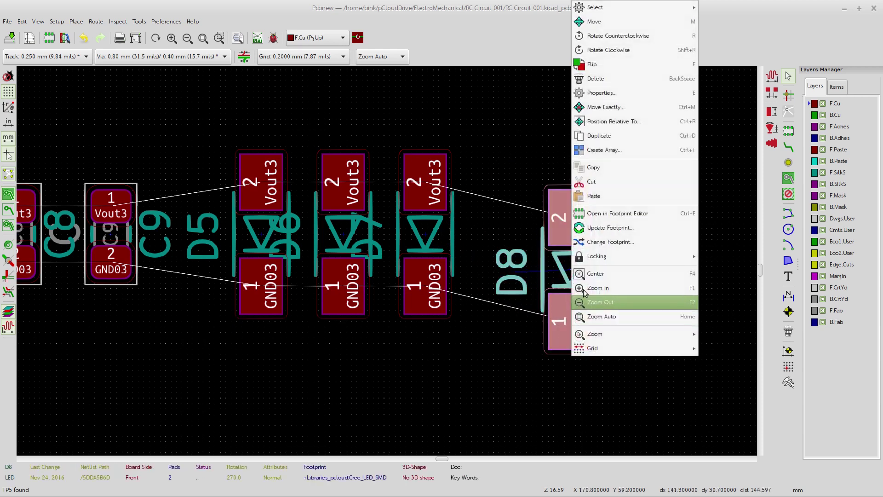
left_click(634, 121)
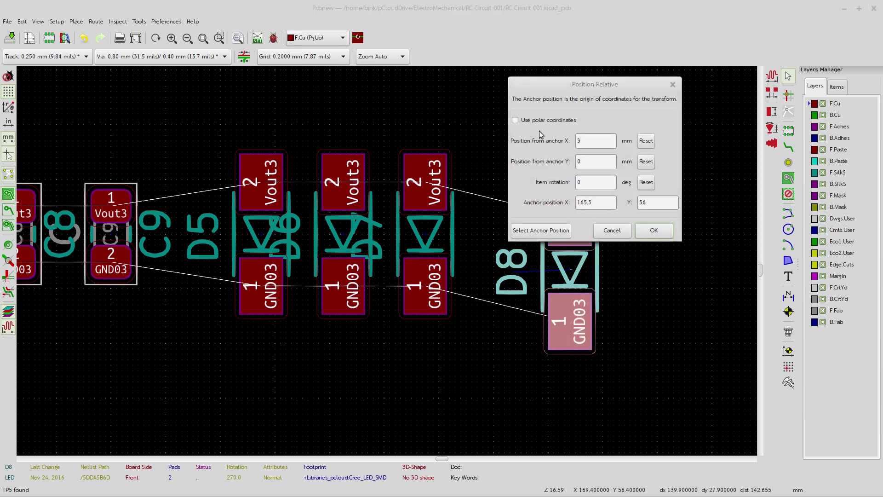
- Switch D8's relative offsets to polar coordinates and set the anchor distance to 5 mm
left_click(515, 120)
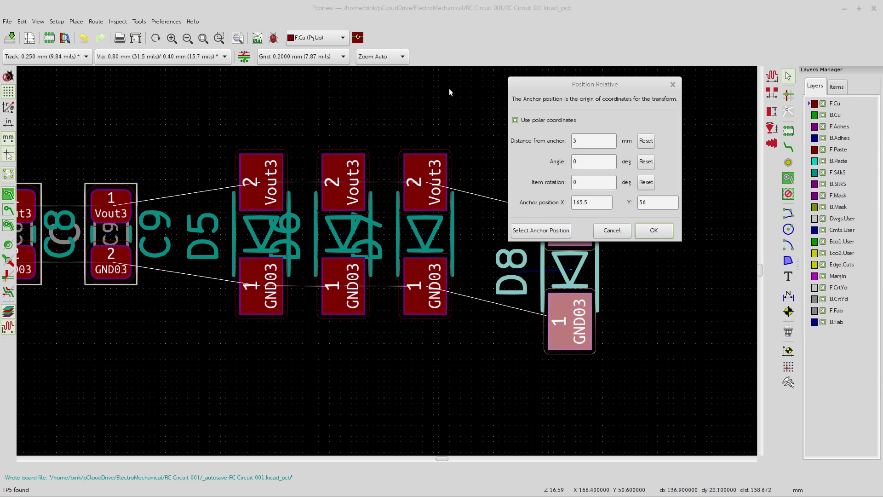
left_click_drag(581, 84, 643, 74)
double_click(658, 131)
type("5")
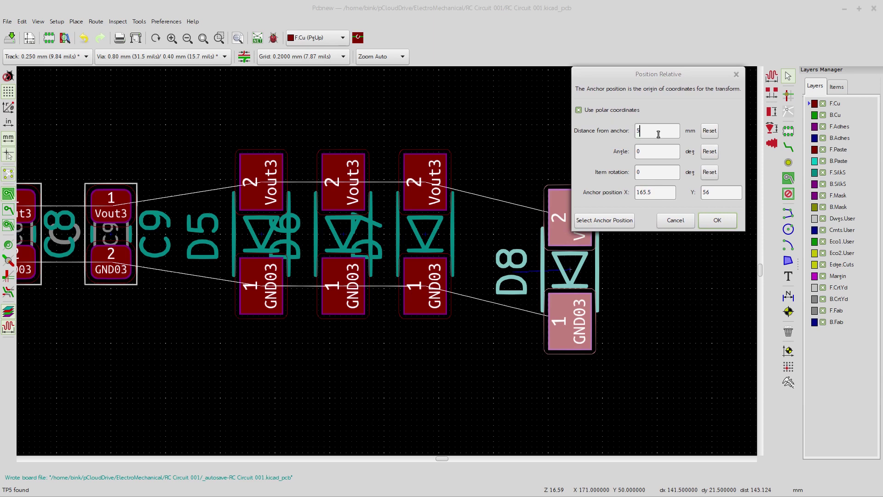
- Anchor D8 on D7 and apply a polar offset of 5 mm at a 45° angle
left_click(586, 221)
left_click(442, 237)
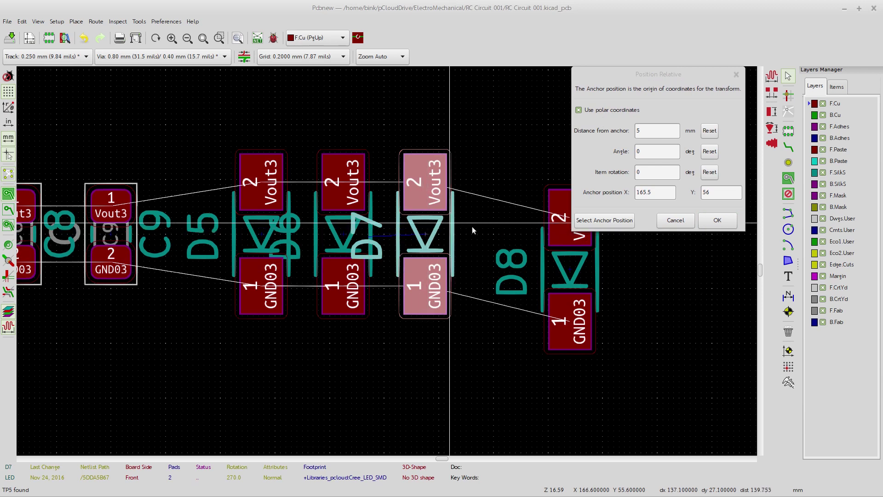
left_click(650, 153)
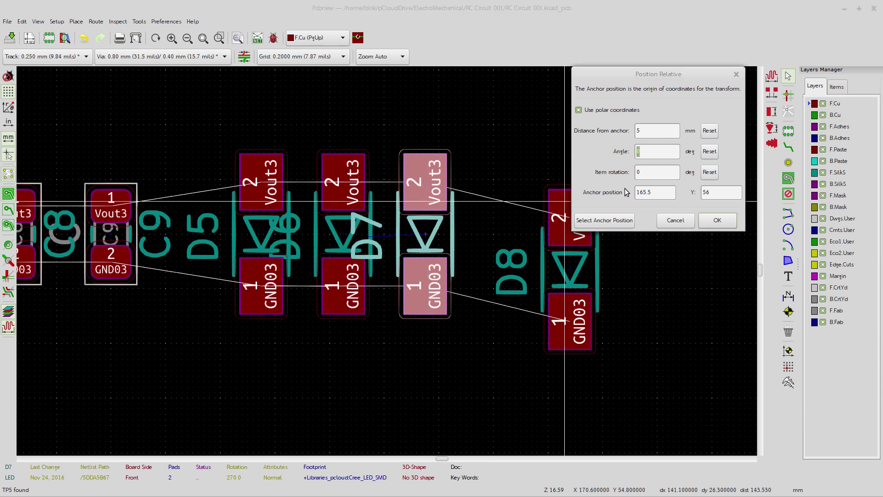
type("45")
middle_click_drag(552, 202, 428, 221)
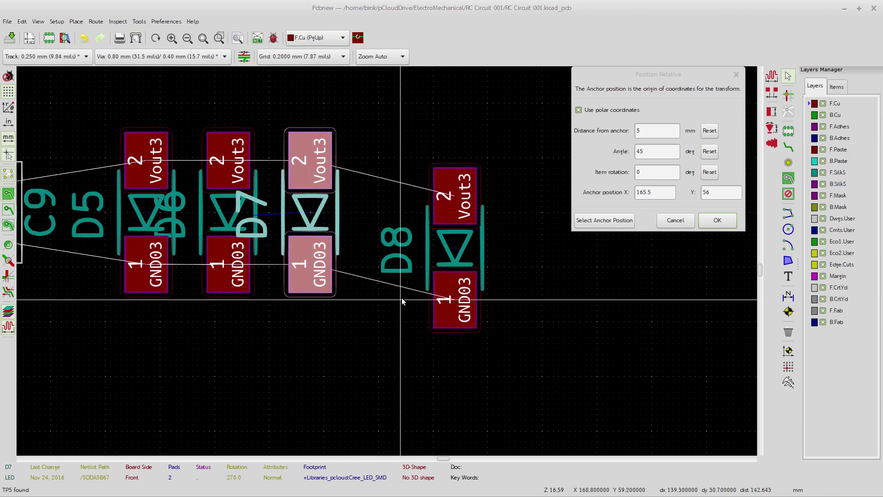
left_click(725, 223)
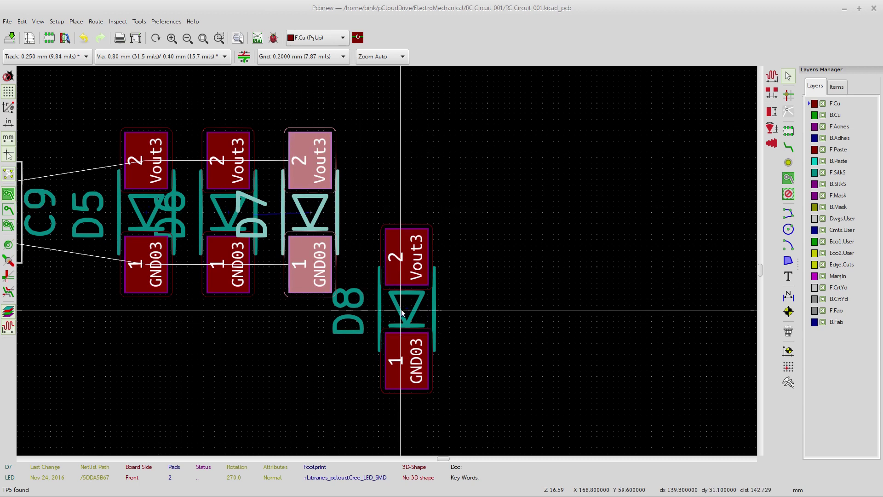
- Undo D8's polar move and reopen Position Relative To for D8
key("ctrl+z")
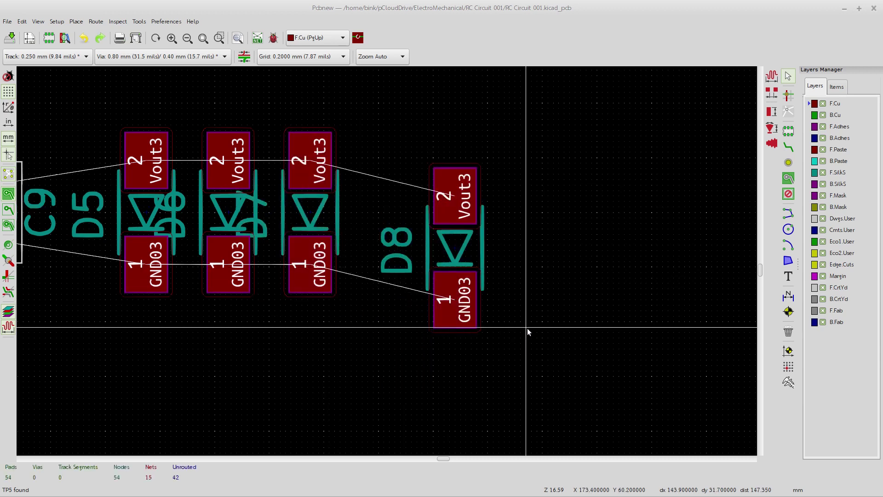
left_click(455, 297)
right_click(481, 310)
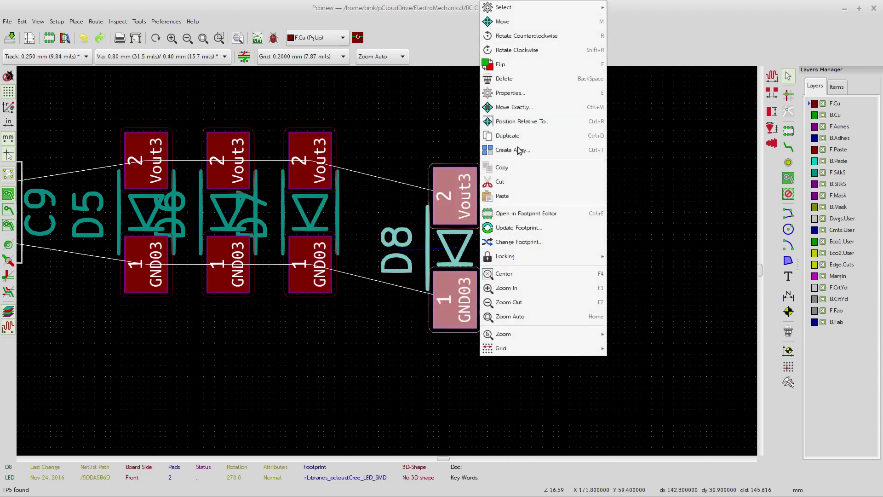
left_click(534, 122)
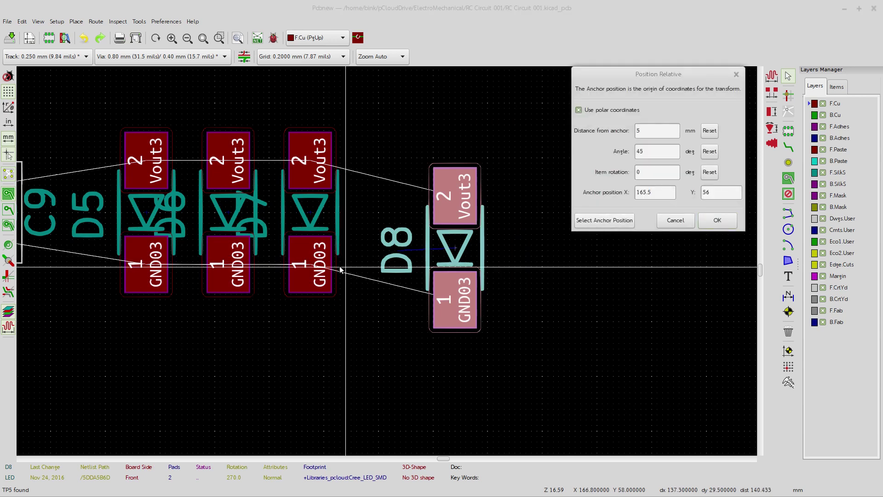
- Anchor D8 on D7 with 45° item rotation and apply the diagonal placement
left_click(582, 223)
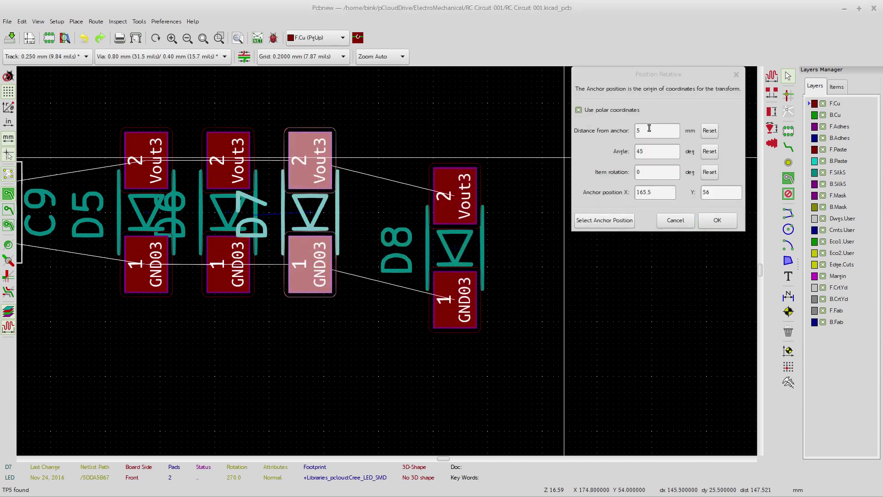
left_click(660, 173)
left_click_drag(659, 174, 610, 183)
type("45")
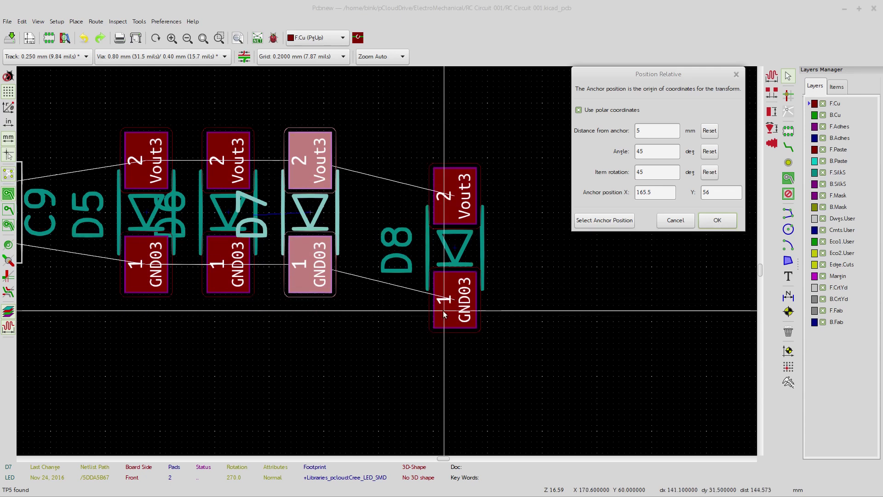
left_click(729, 221)
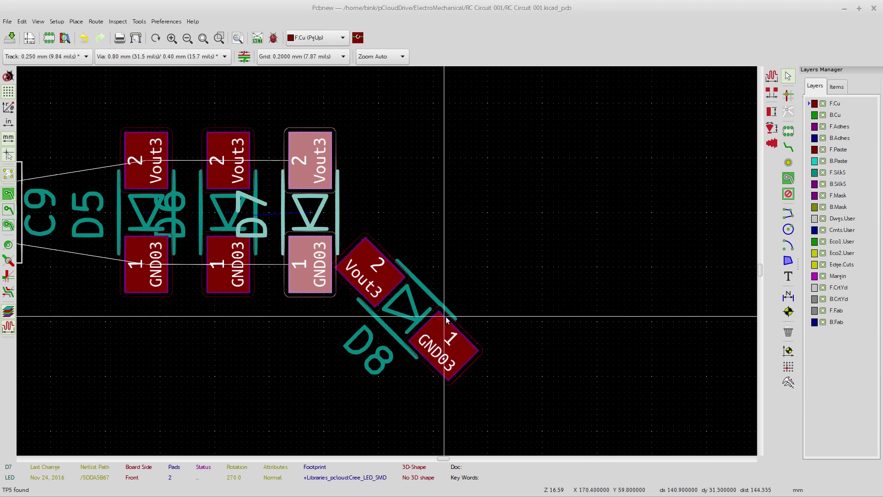
- Undo D8's rotated placement and reopen Position Relative To for D8
scroll(460, 304, "left", 3, "ctrl")
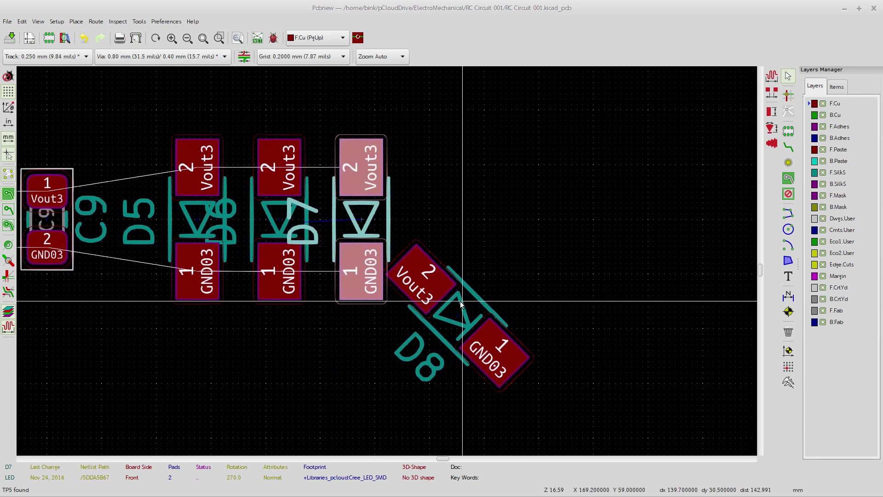
left_click(445, 294)
key("ctrl+z")
left_click_drag(582, 362, 503, 305)
right_click(503, 305)
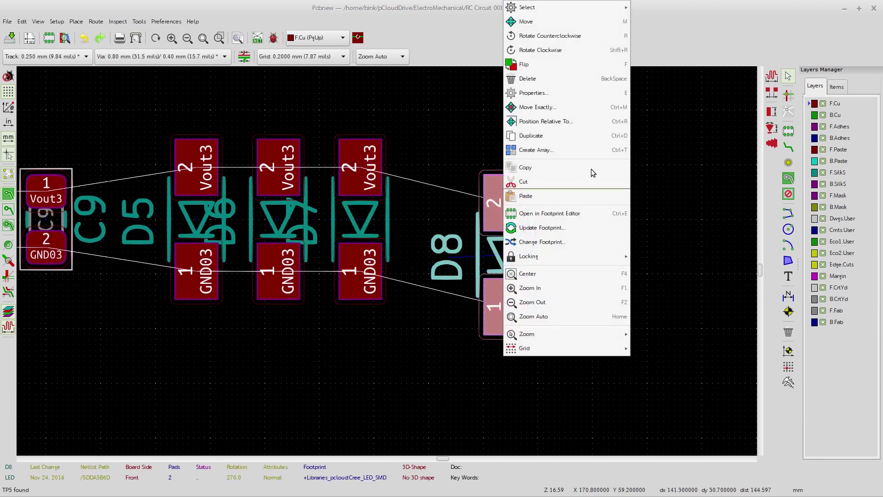
left_click(590, 122)
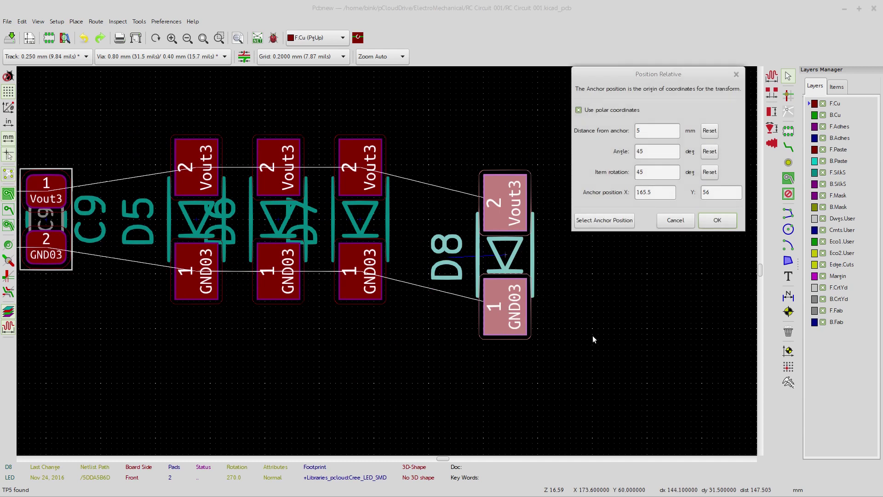
- Return to X/Y offsets, anchor on D7, reset rotation, and place D8 3 mm right
left_click(610, 109)
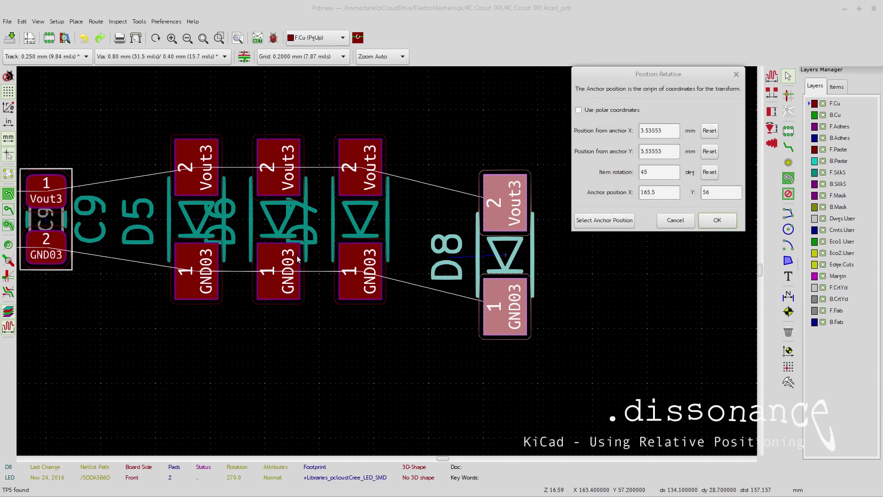
left_click(595, 220)
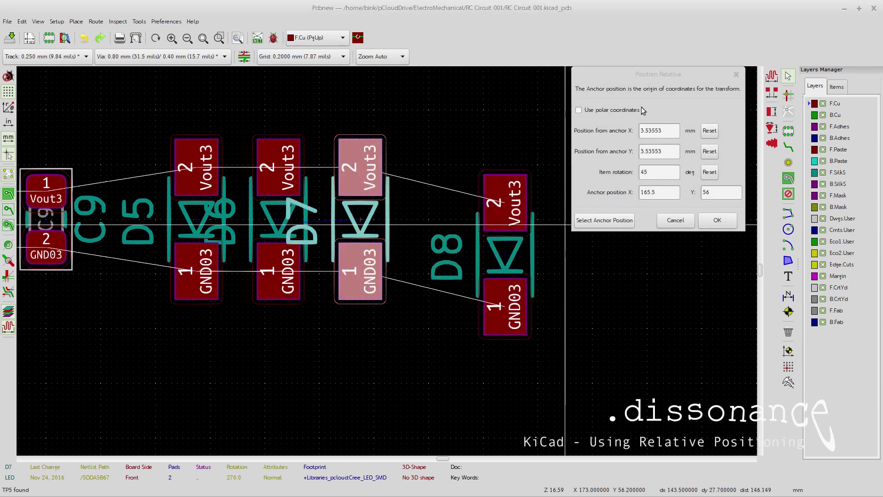
left_click(710, 130)
left_click(710, 152)
left_click(709, 172)
left_click(661, 131)
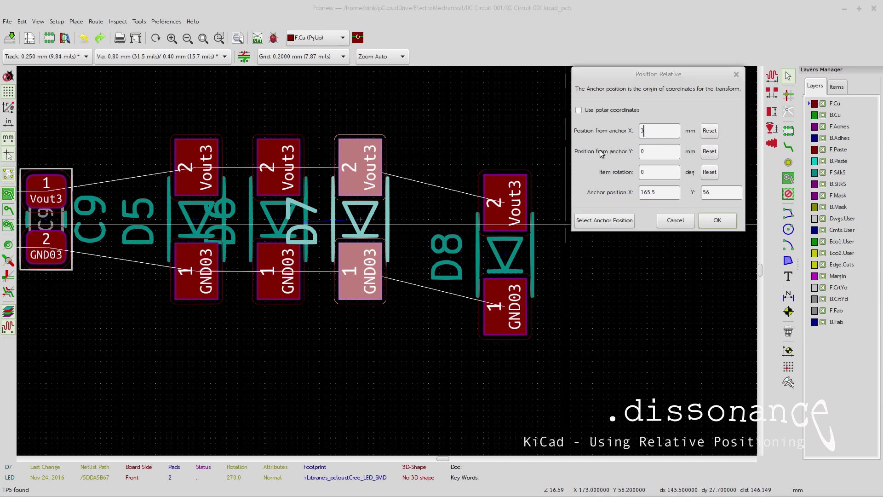
left_click(718, 220)
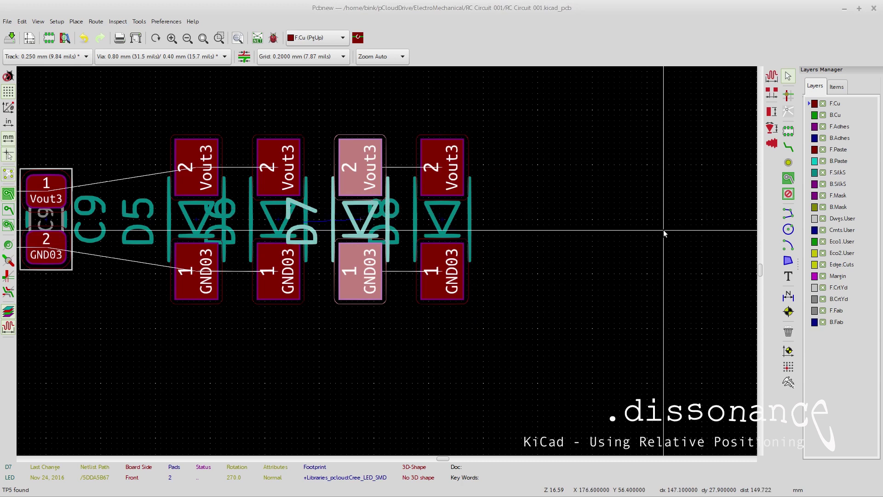